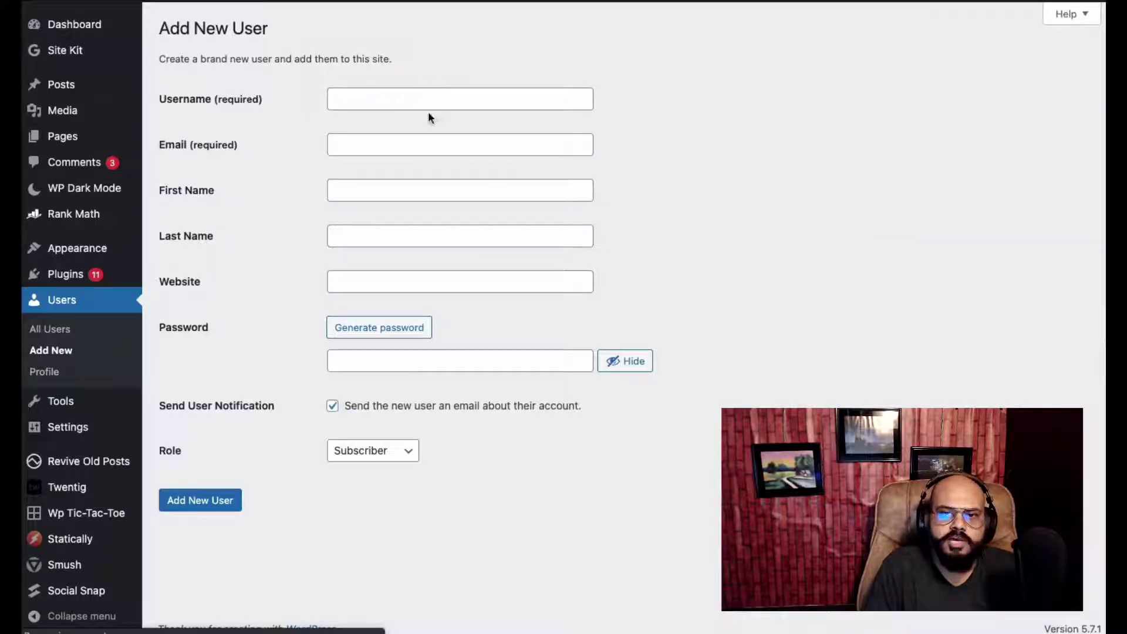
Add a Subscriber user with a new username and the email chosen from autocomplete
click(417, 98)
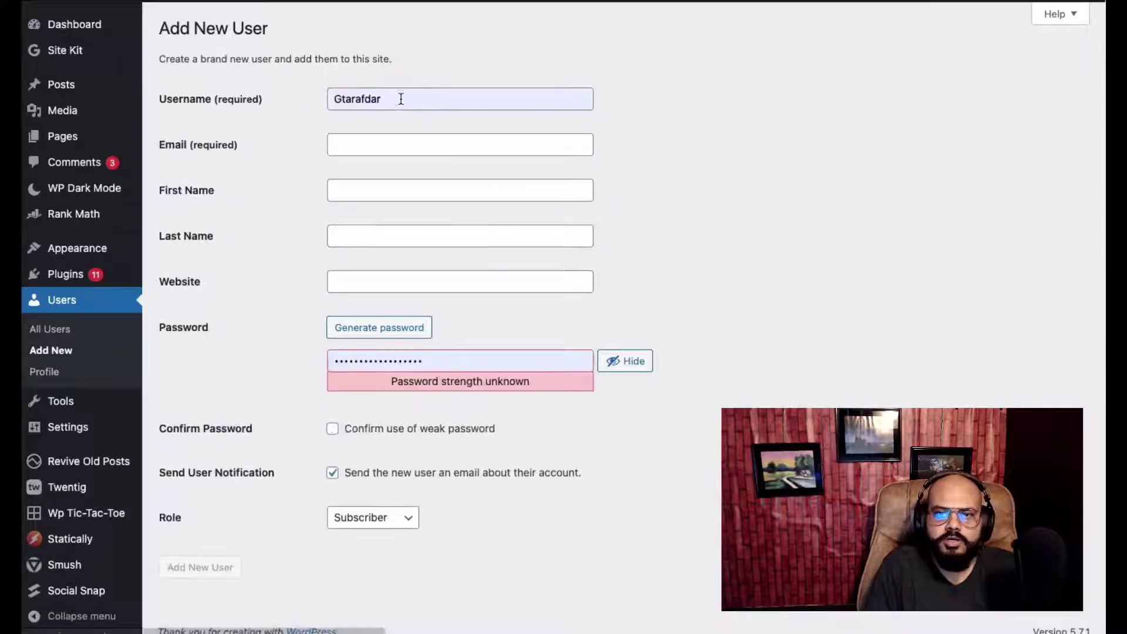
double_click(401, 98)
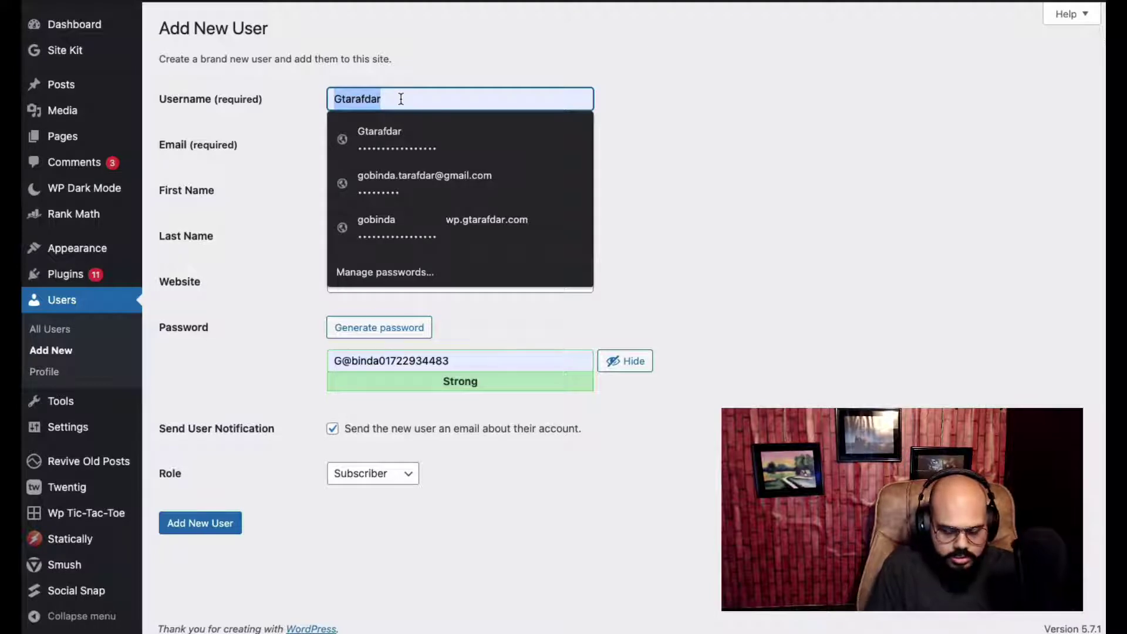
text(Gt)
click(833, 225)
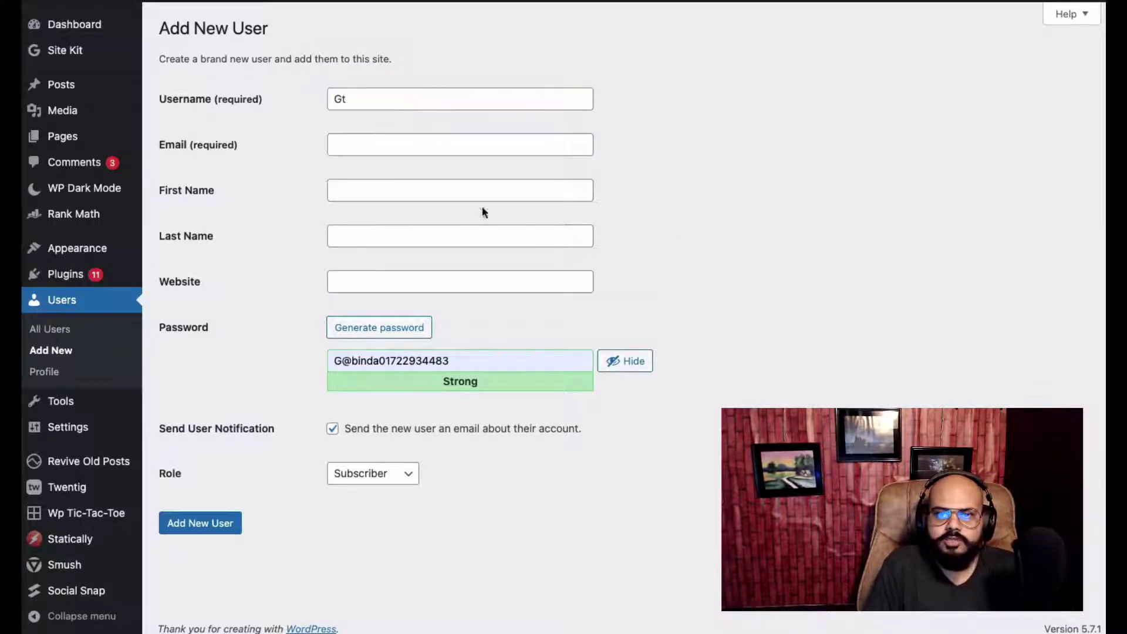
click(371, 142)
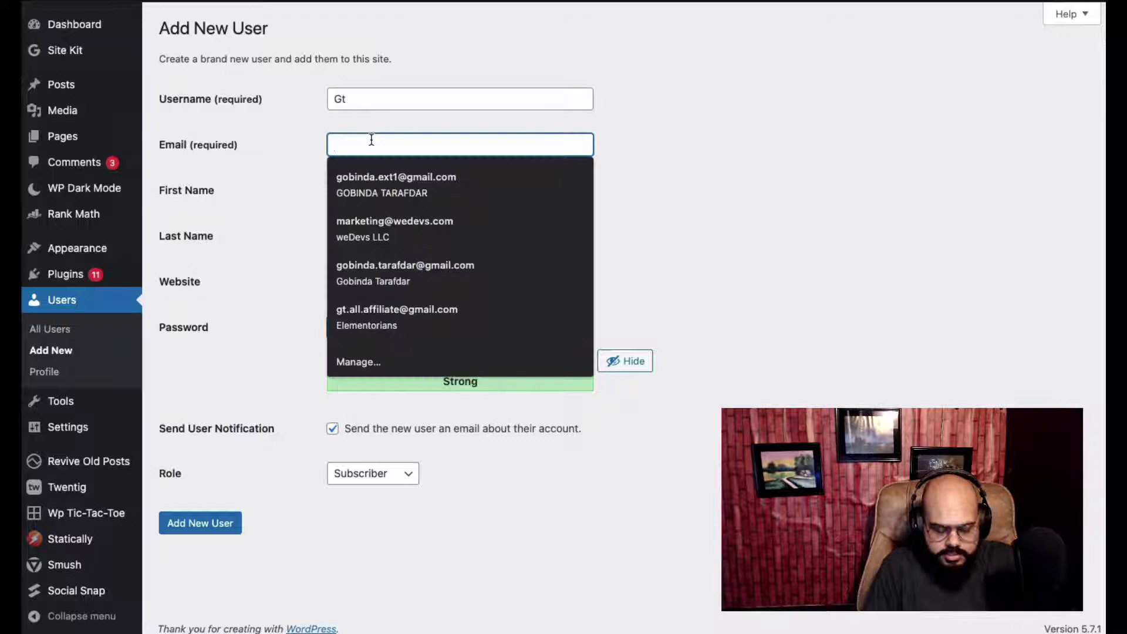
text(Actignite)
double_click(362, 143)
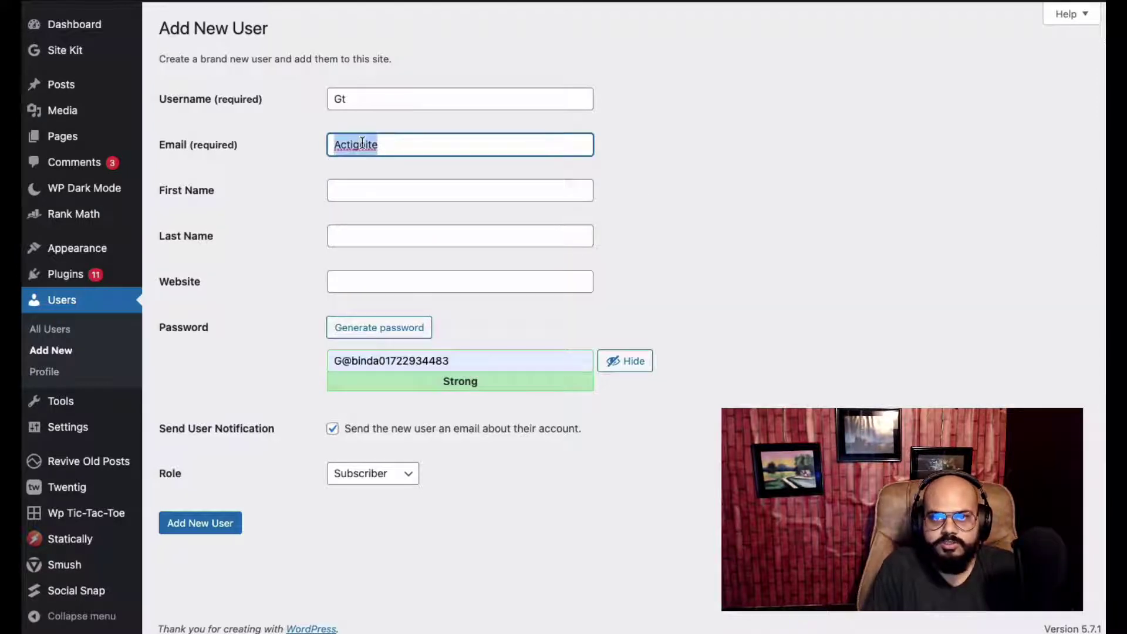
key(BackSpace)
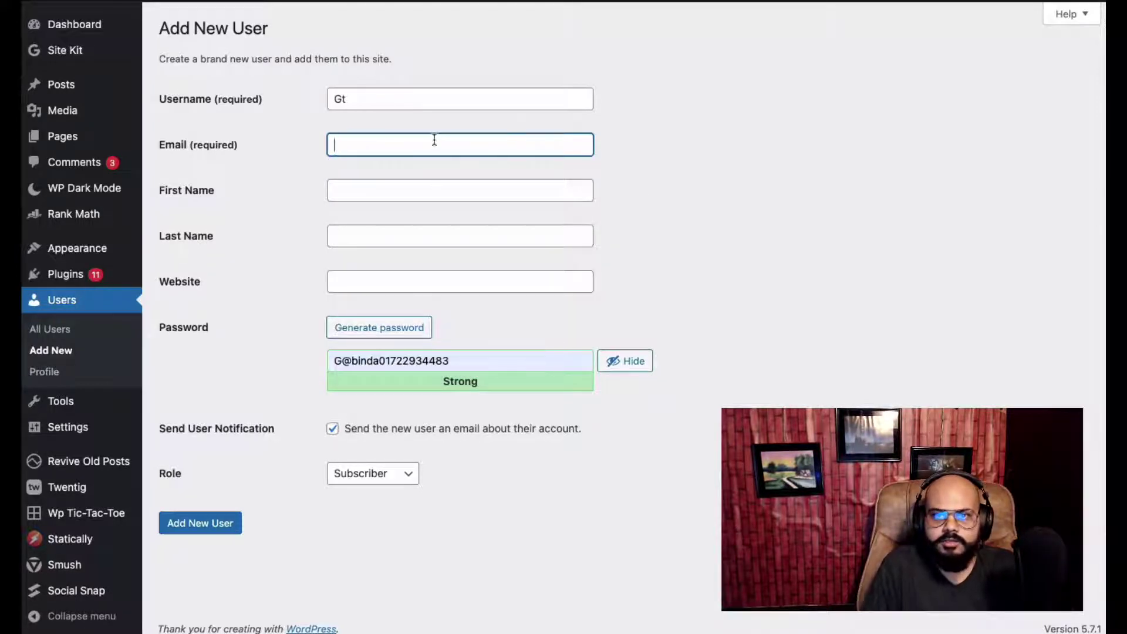
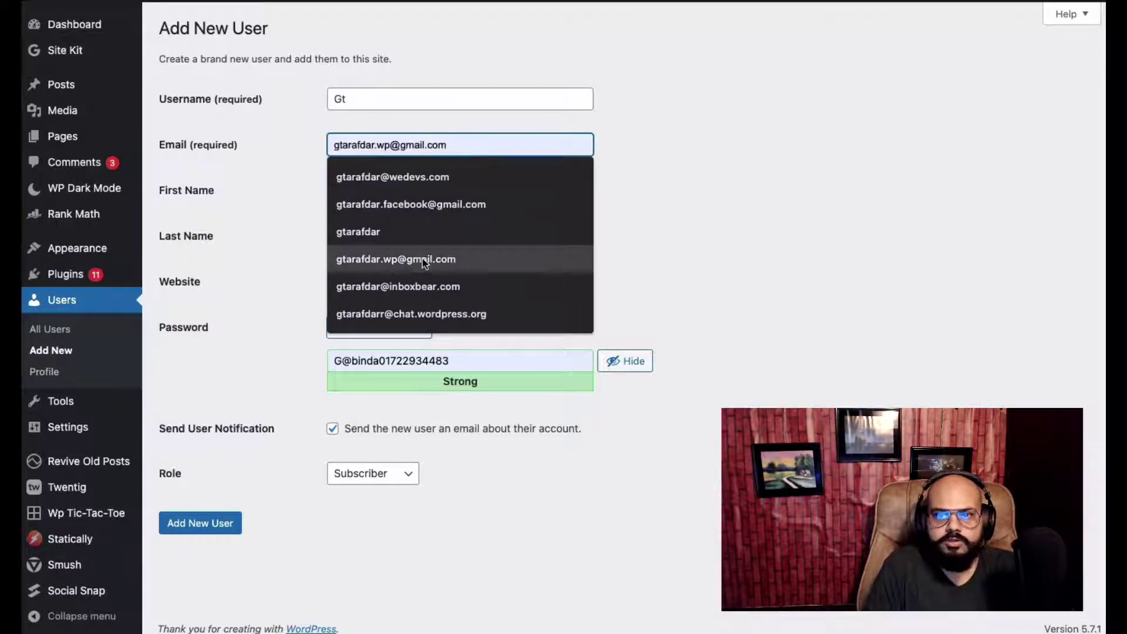
click(421, 259)
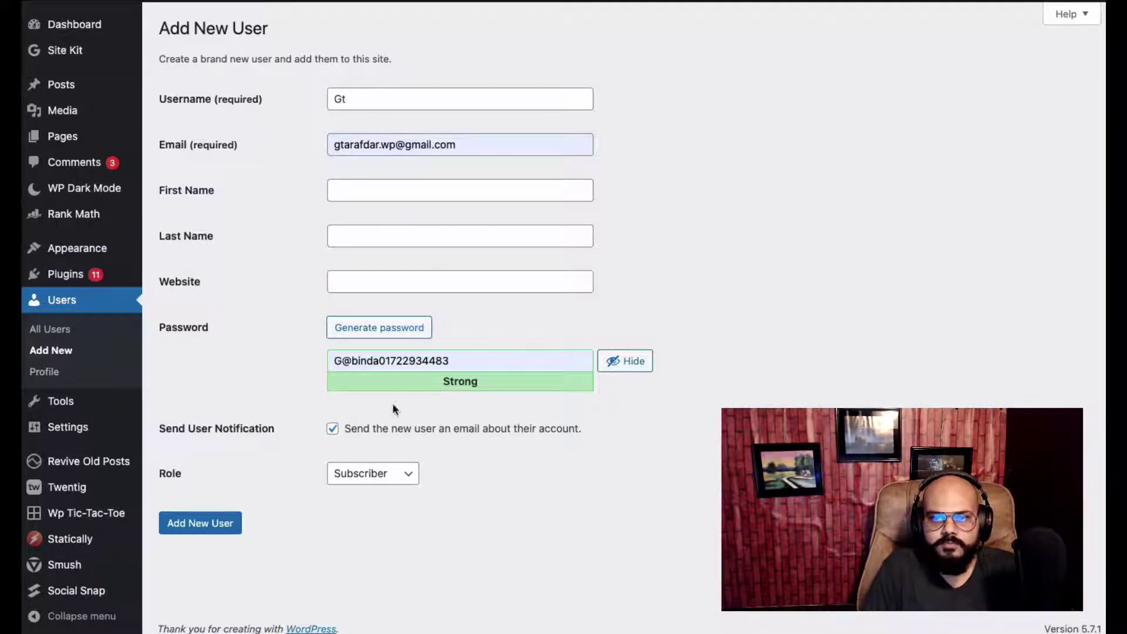
click(226, 524)
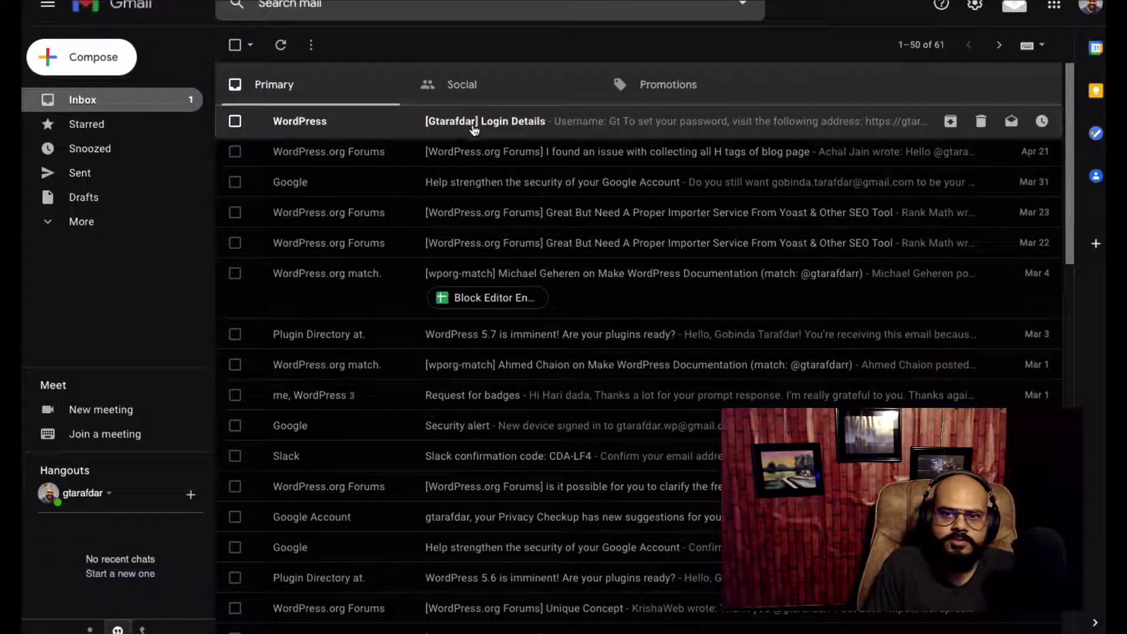
Open the Login Details email and check that its sender shows as WordPress
click(503, 126)
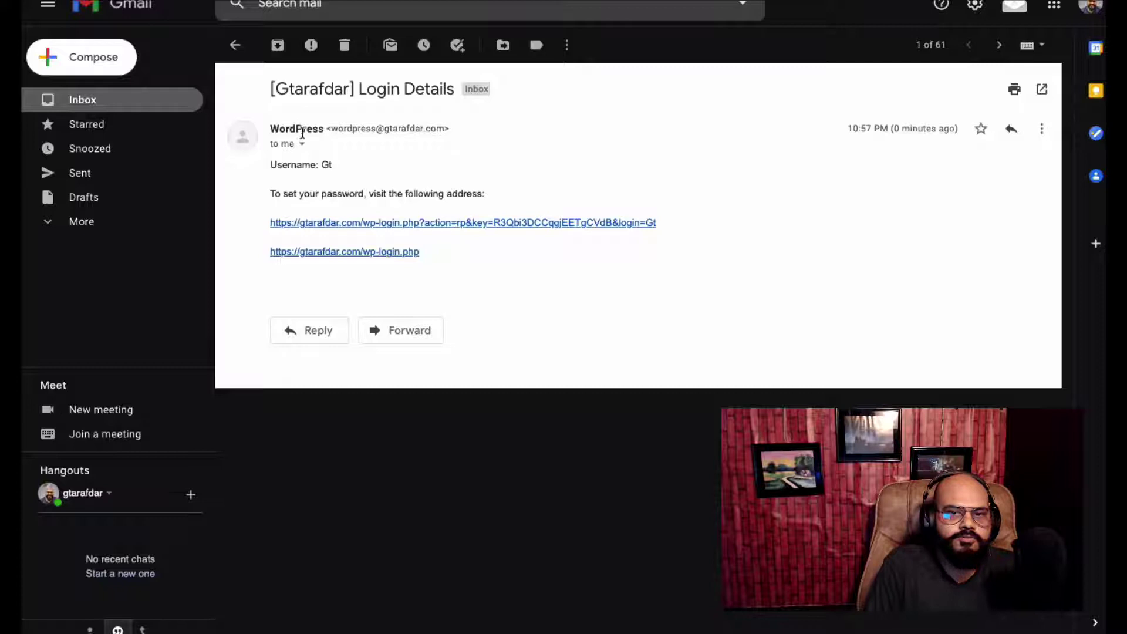
mouse_move(281, 129)
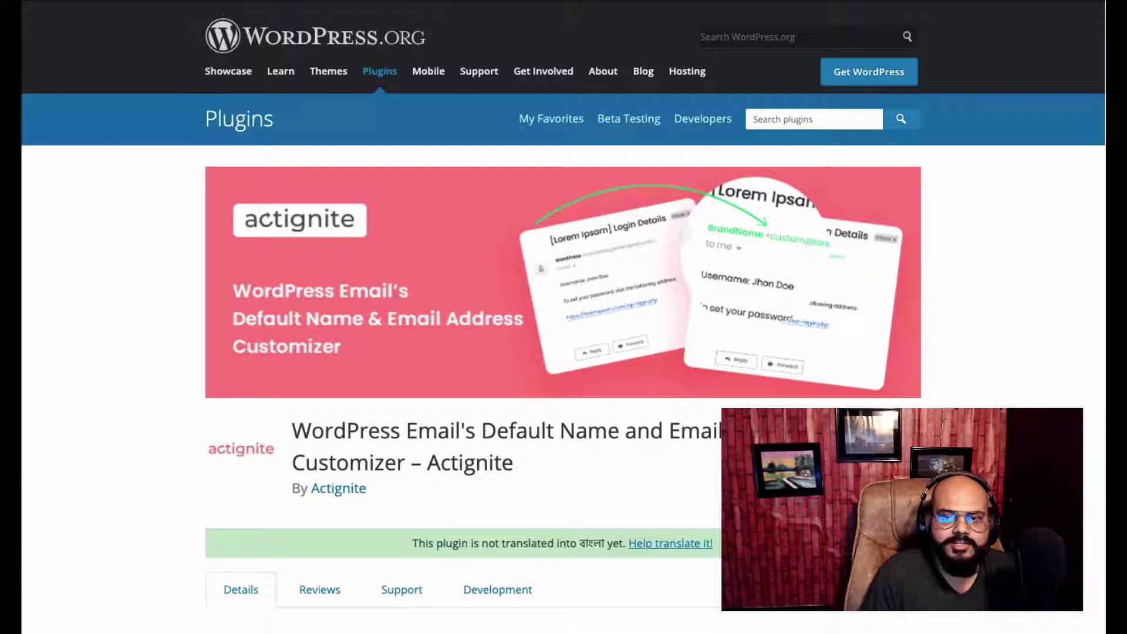
Read through the Actignite plugin page and copy the plugin name Actignite
scroll(682, 459, down, 2)
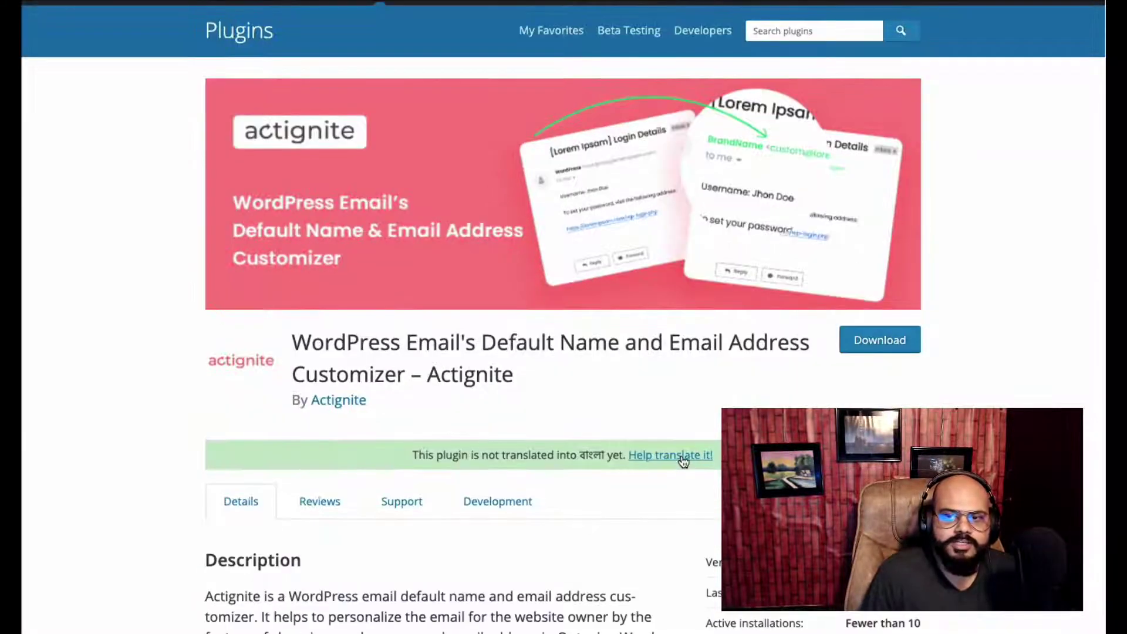
scroll(682, 459, up, 2)
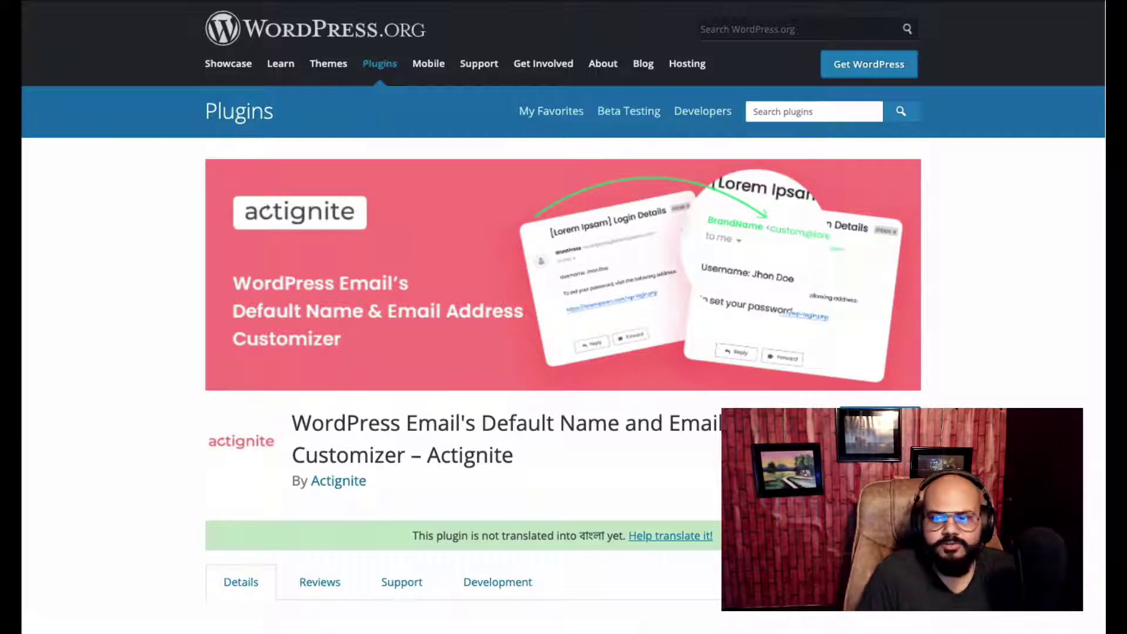
scroll(626, 406, down, 15)
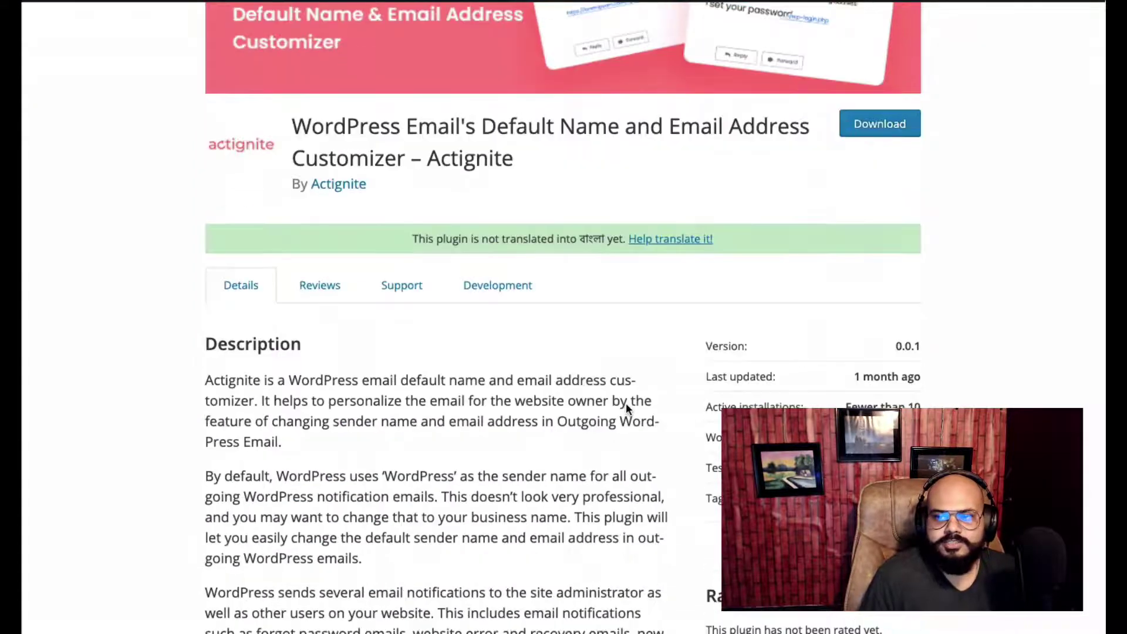
scroll(626, 406, up, 12)
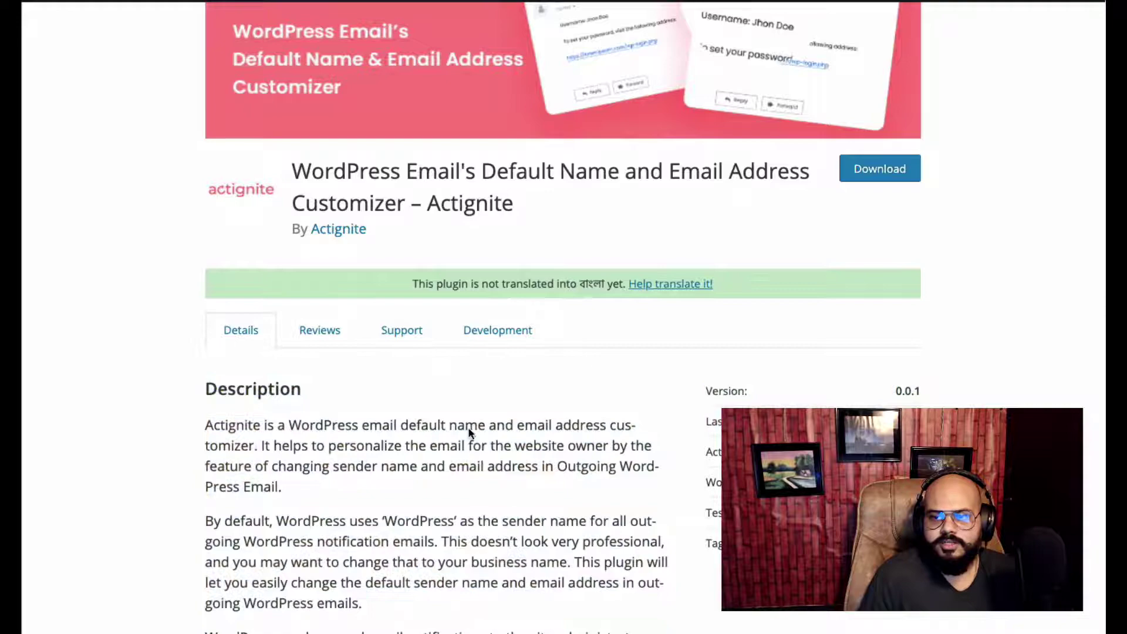
scroll(468, 433, down, 15)
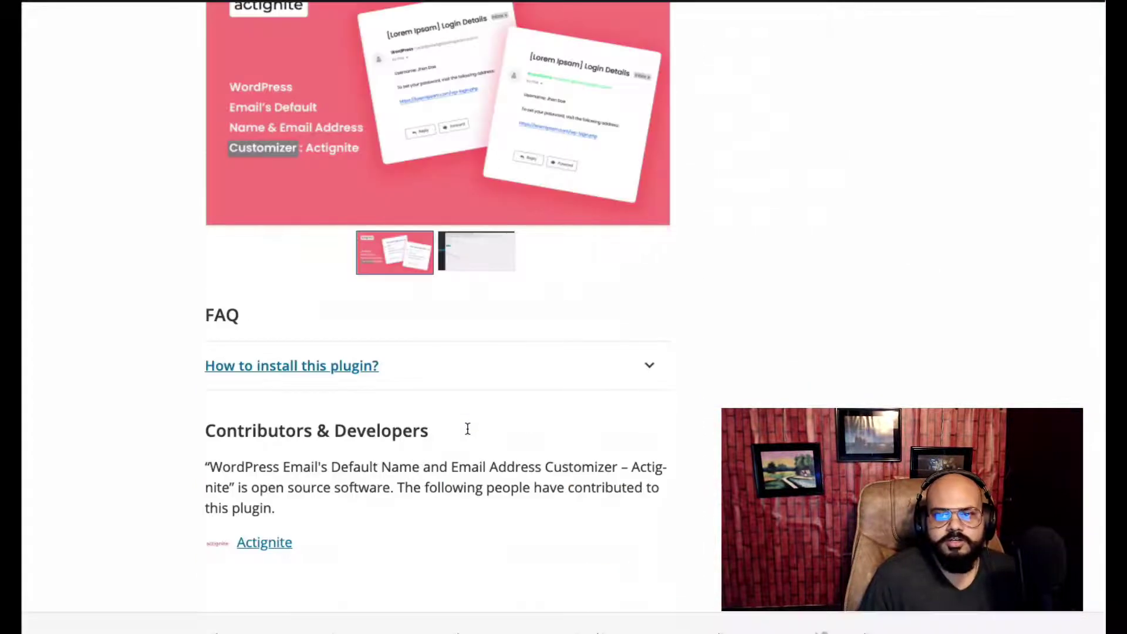
scroll(468, 433, up, 15)
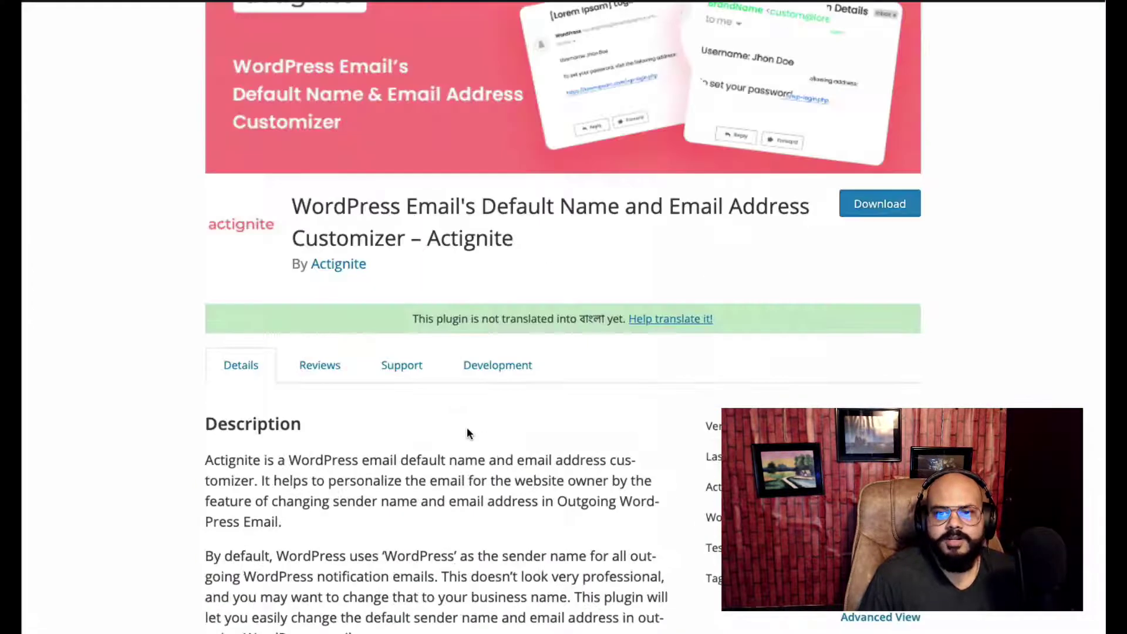
scroll(469, 432, up, 3)
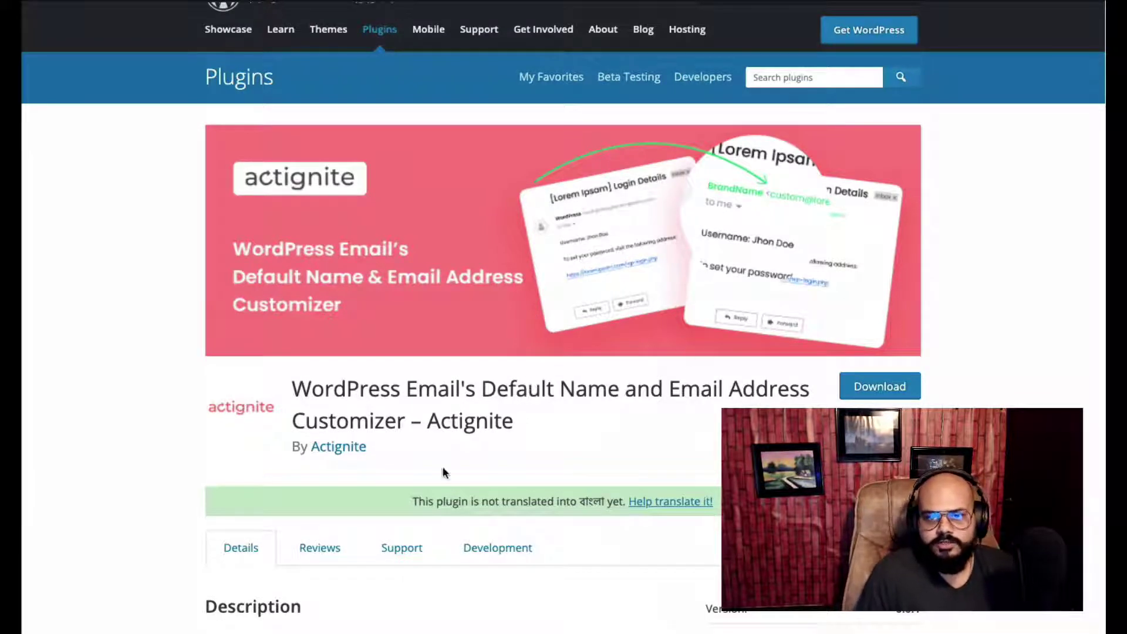
double_click(480, 419)
key(ctrl+c)
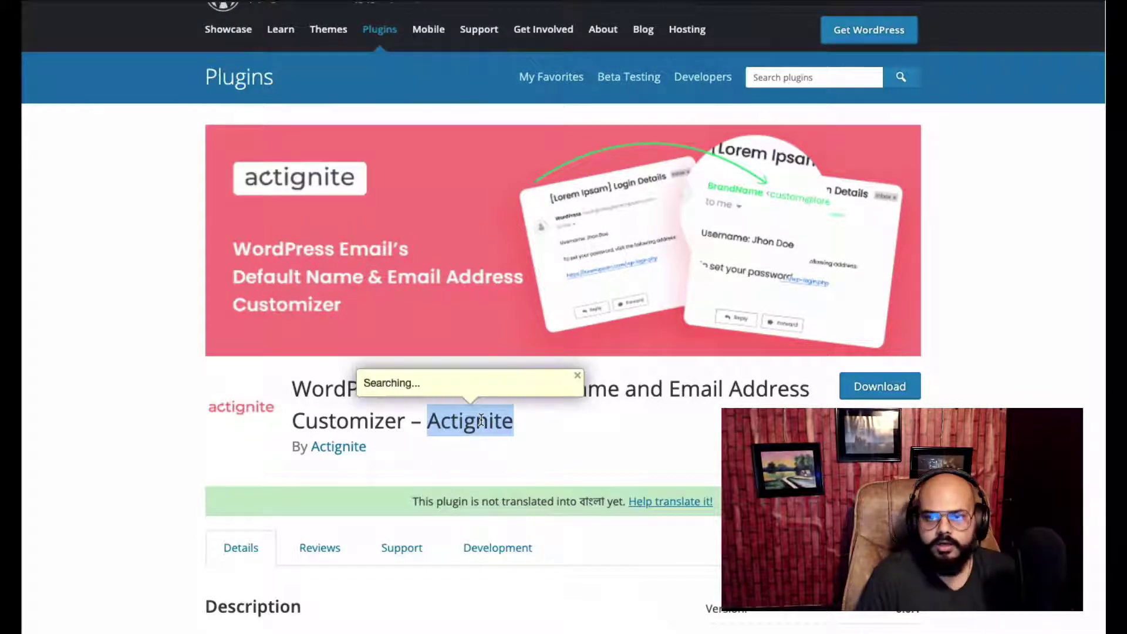
click(696, 344)
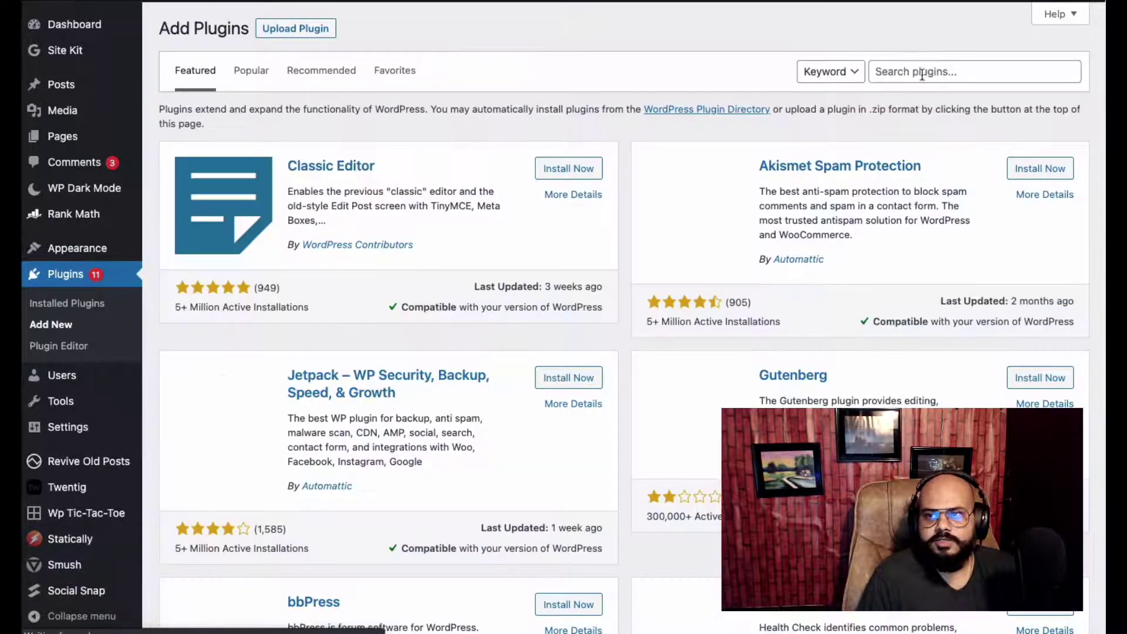
Find and install Actignite by its pasted name, then open its sender settings page
click(921, 75)
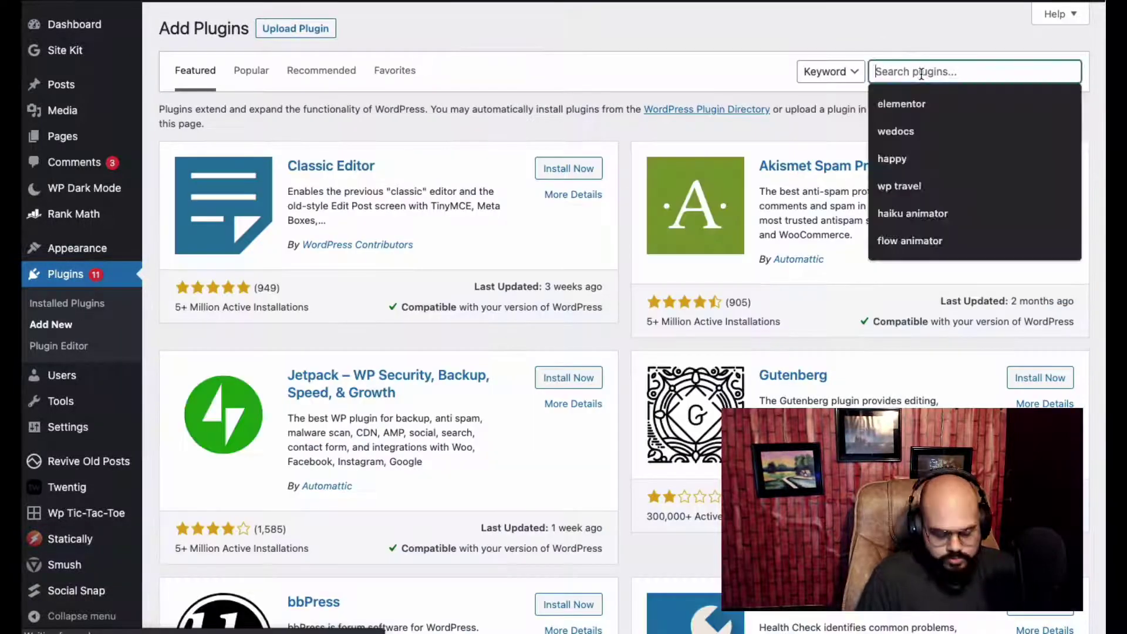
key(ctrl+v)
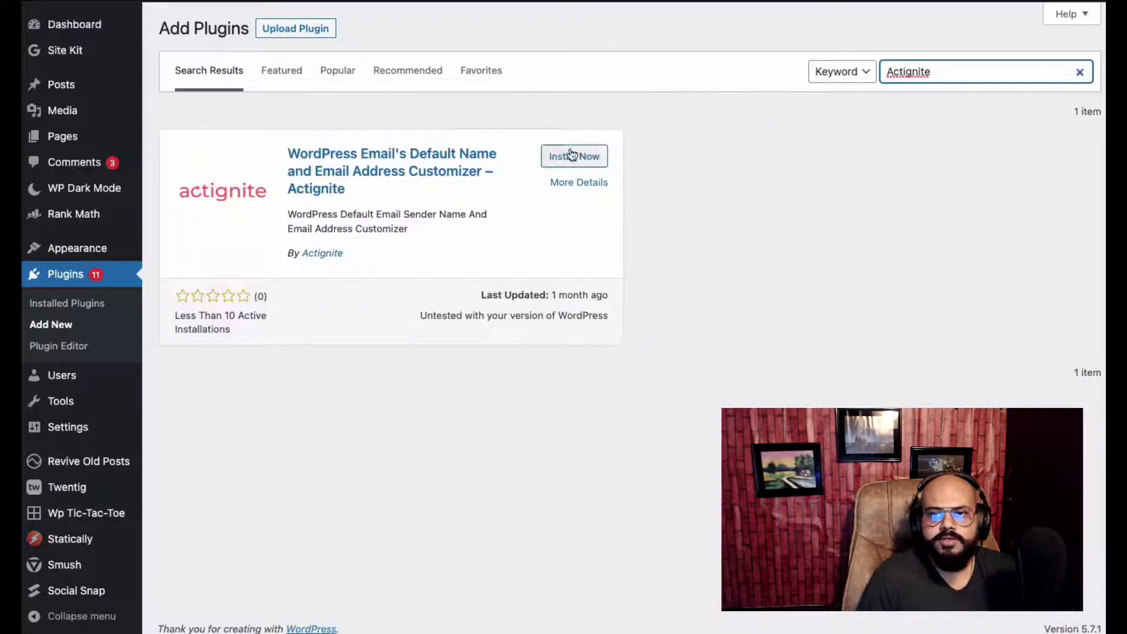
click(572, 155)
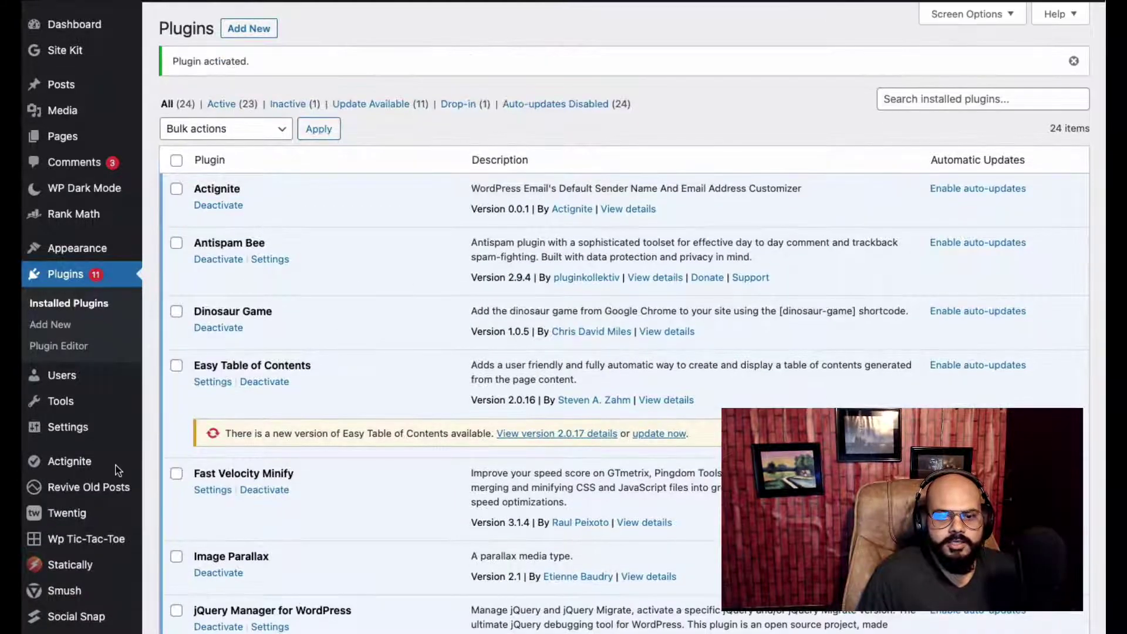
click(71, 461)
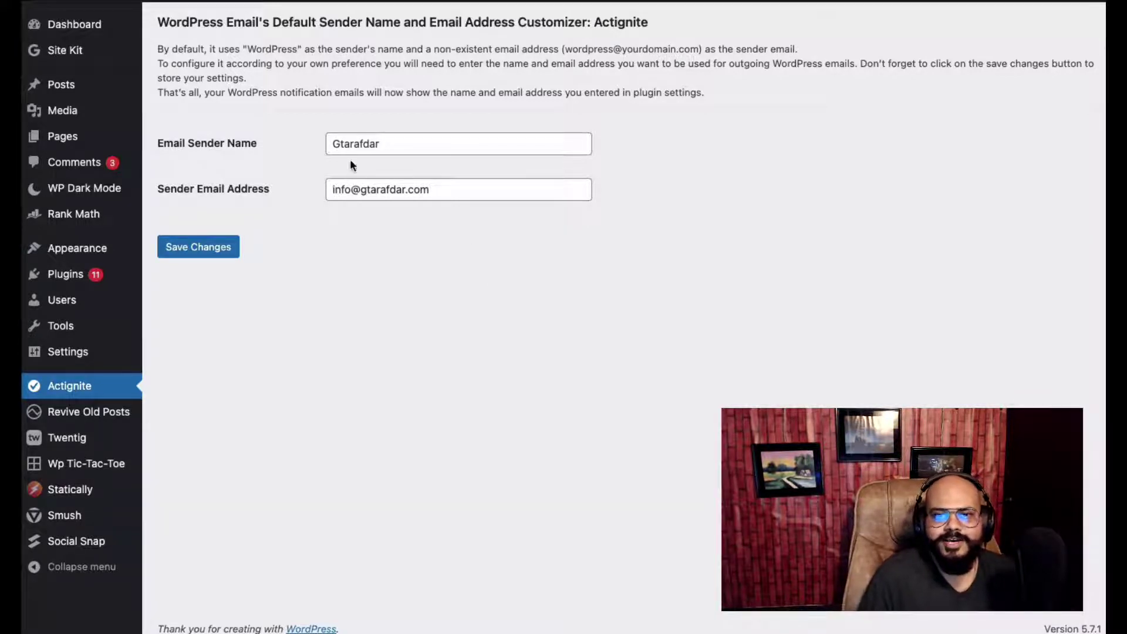
Set the Email Sender Name field to the owner's first name and save changes
click(360, 143)
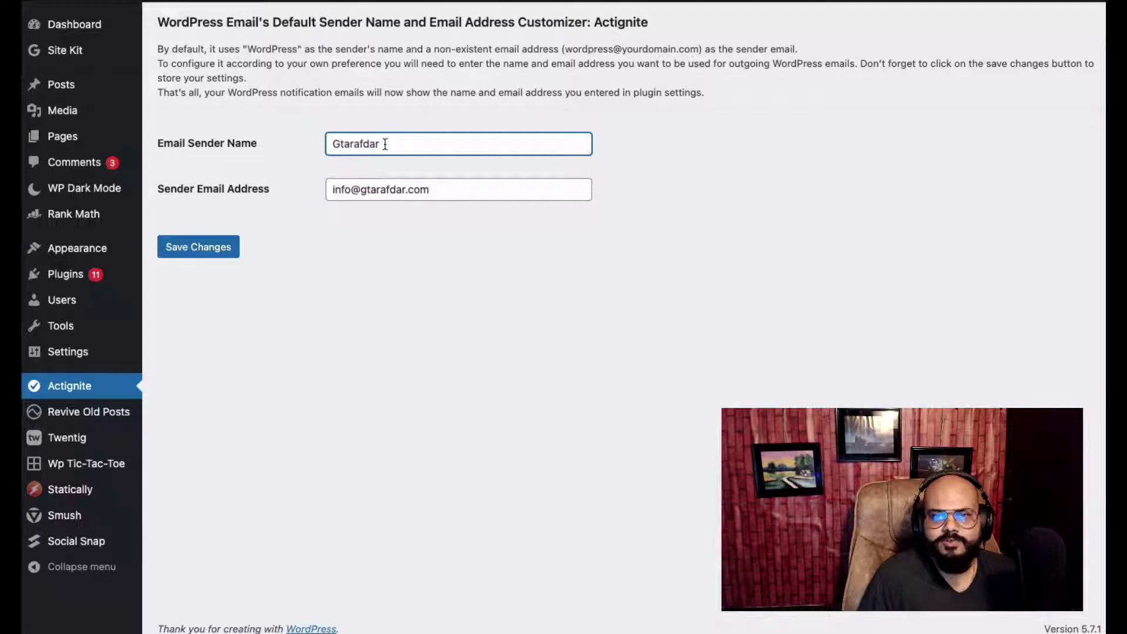
double_click(359, 143)
text(Go)
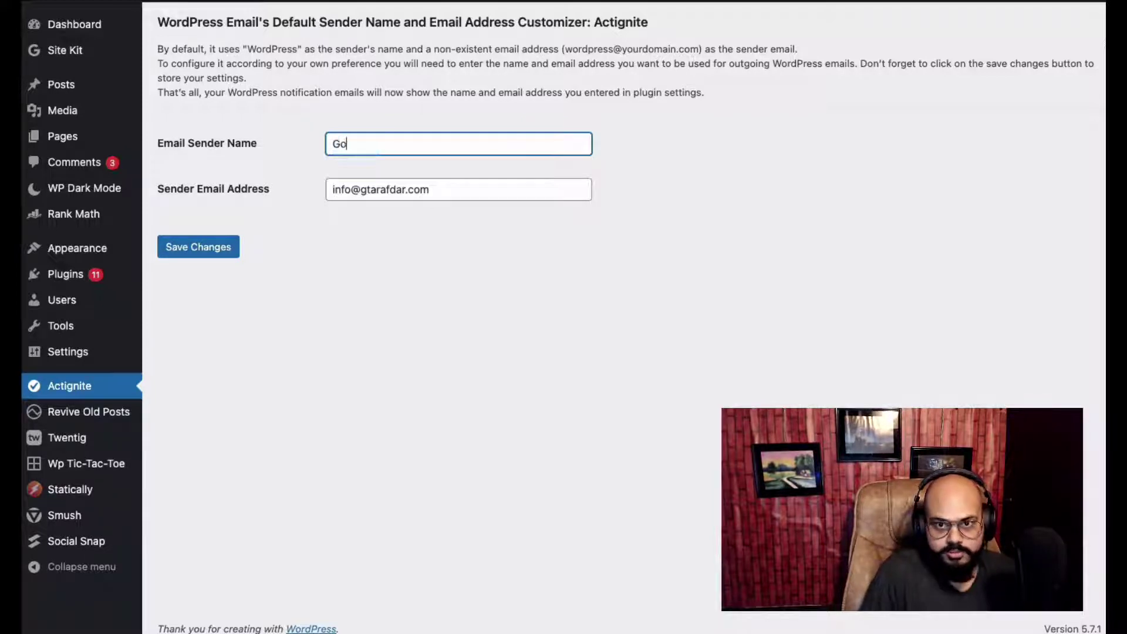
text(binda)
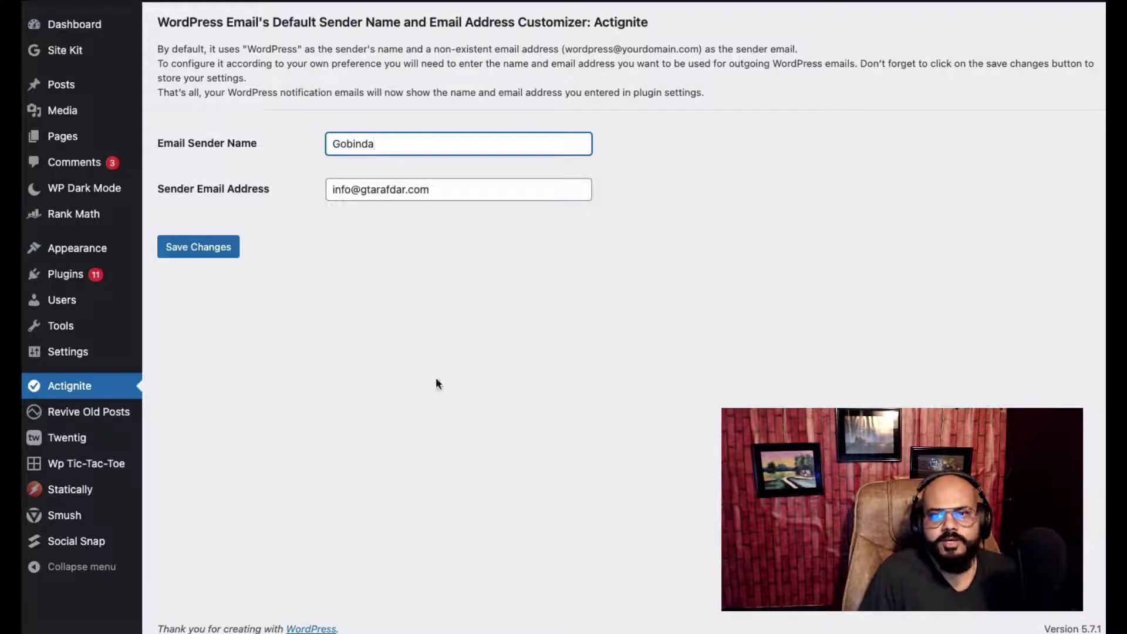
click(328, 219)
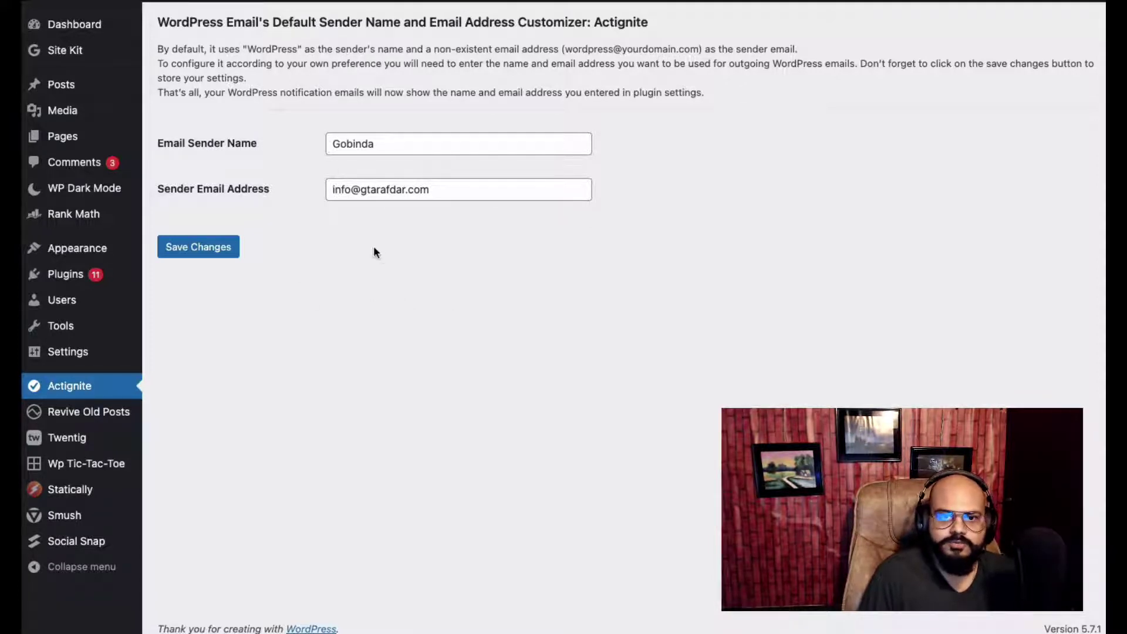
click(207, 249)
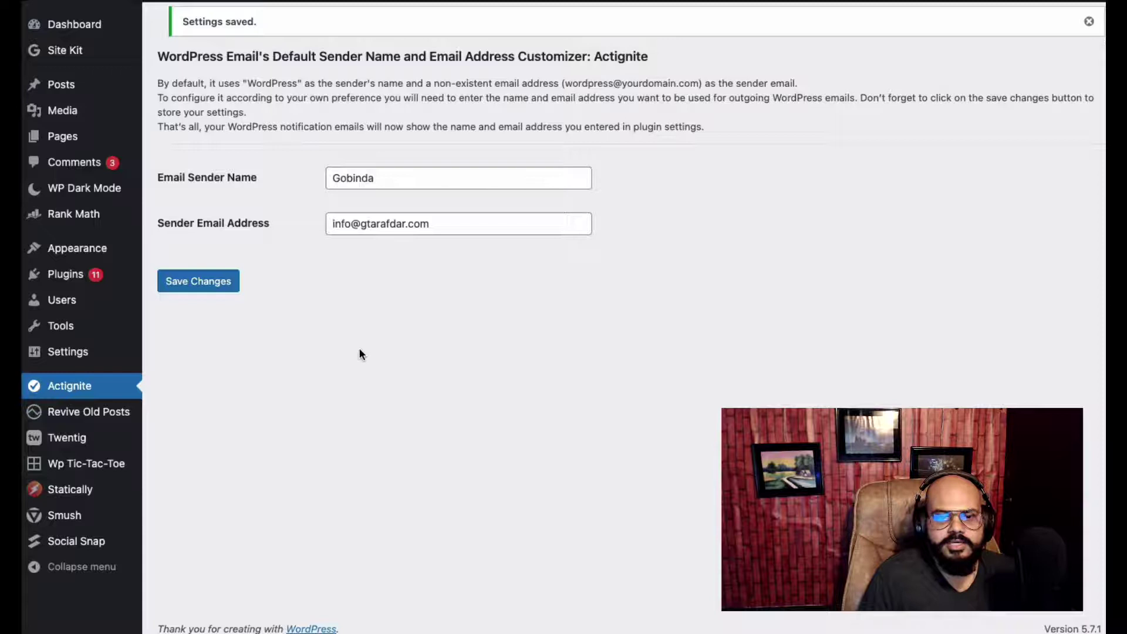
Send a password reset email to the Subscriber from the All Users list
mouse_move(65, 300)
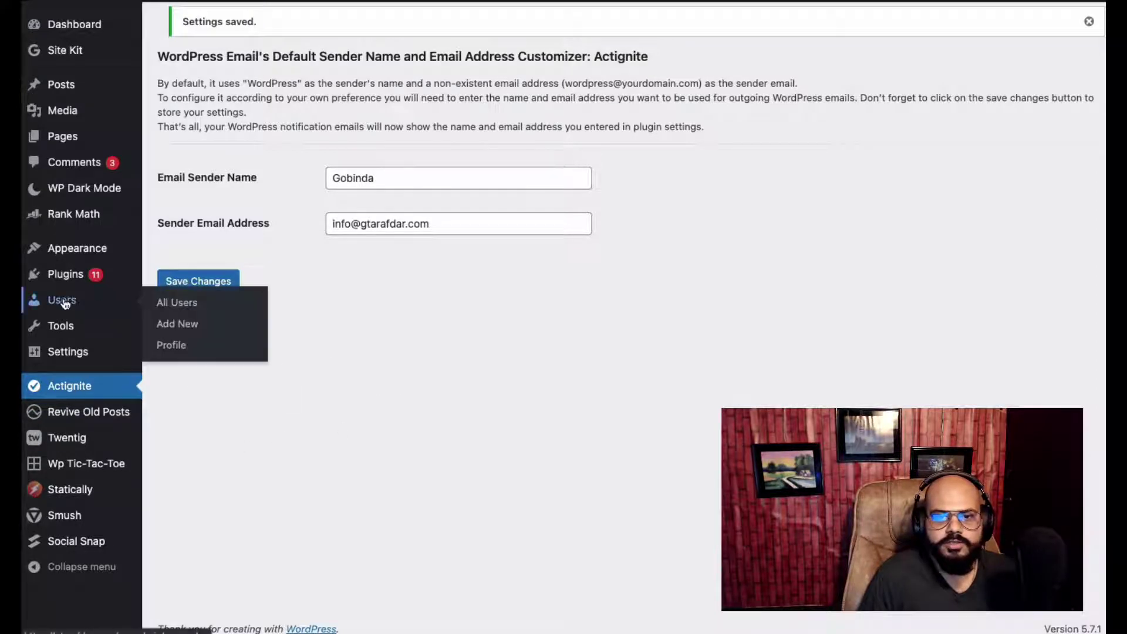
click(206, 304)
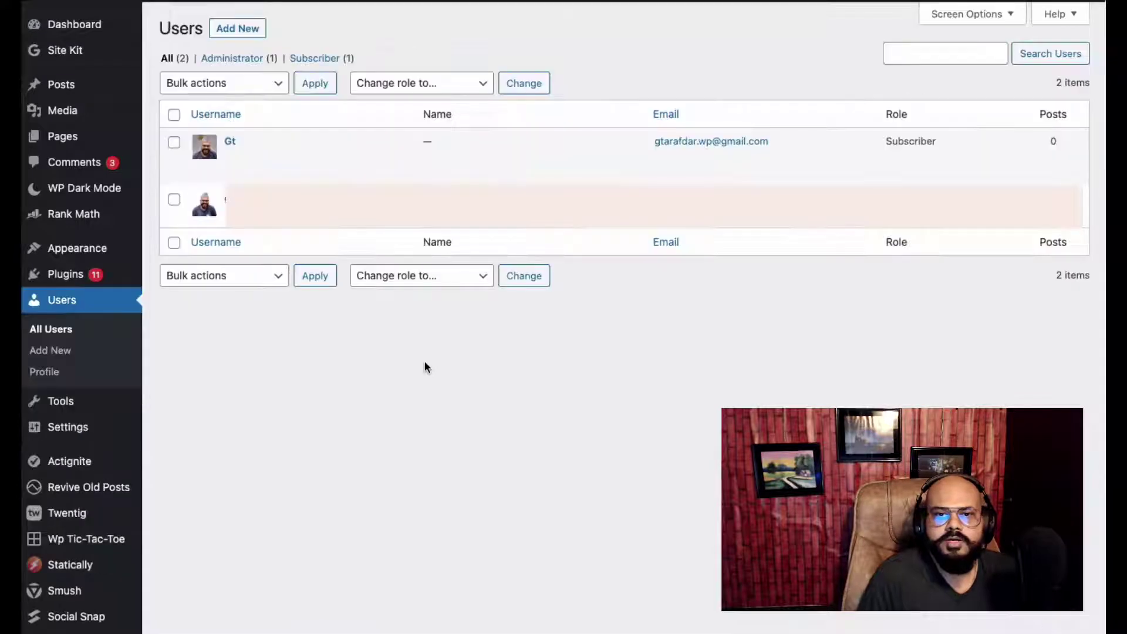
mouse_move(297, 162)
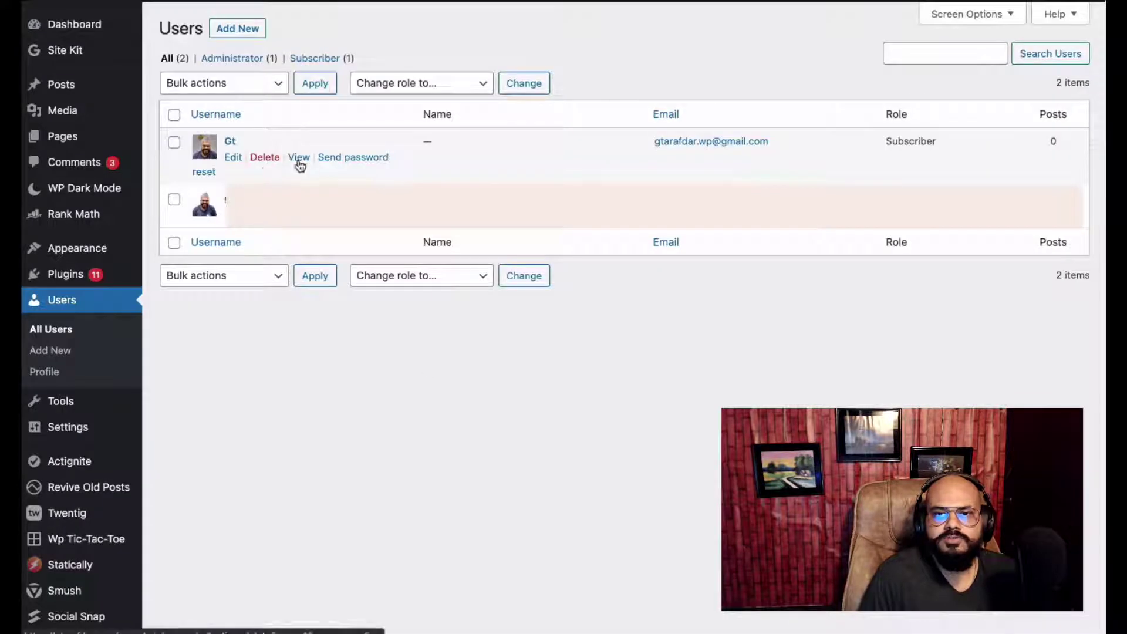
click(353, 163)
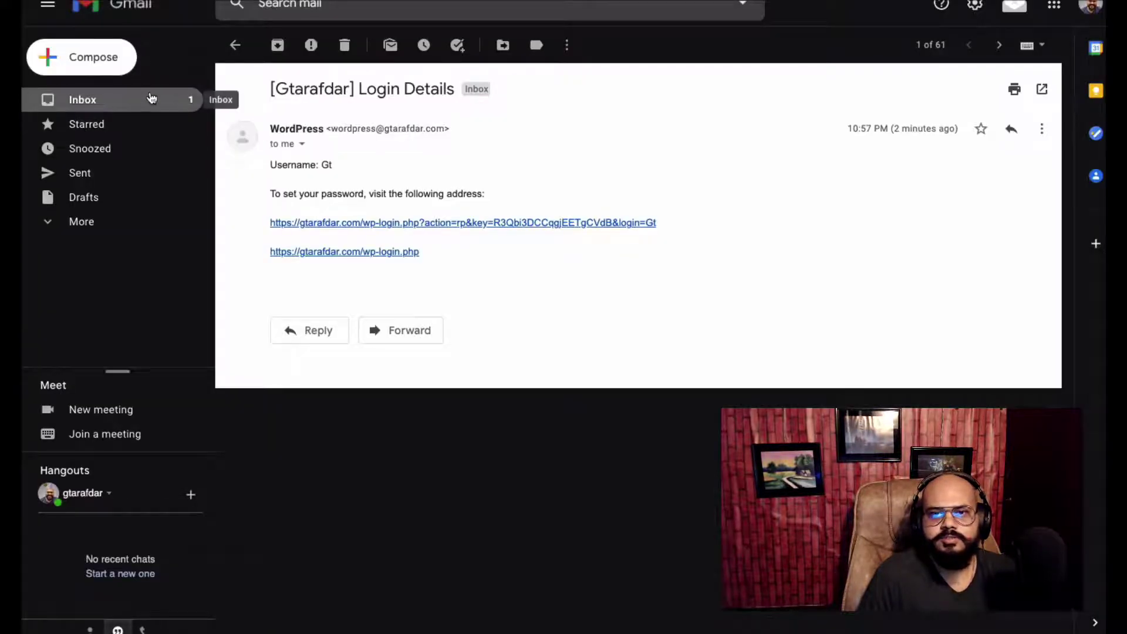
Open the new Password Reset email and check it shows the custom sender name
click(151, 98)
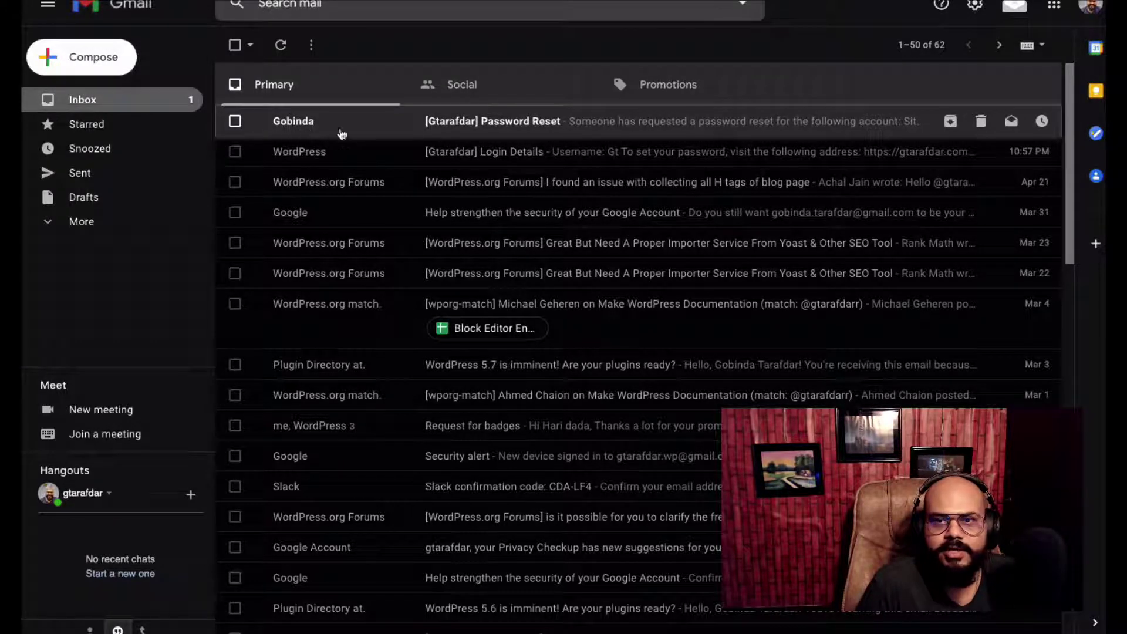
key(ctrl+Tab)
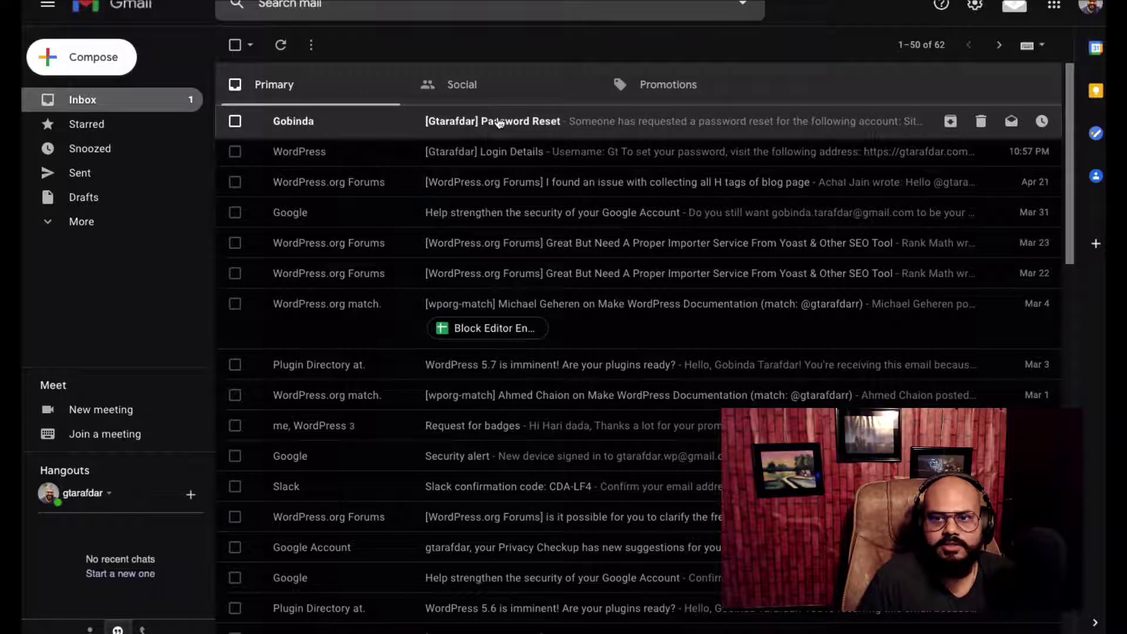
click(537, 132)
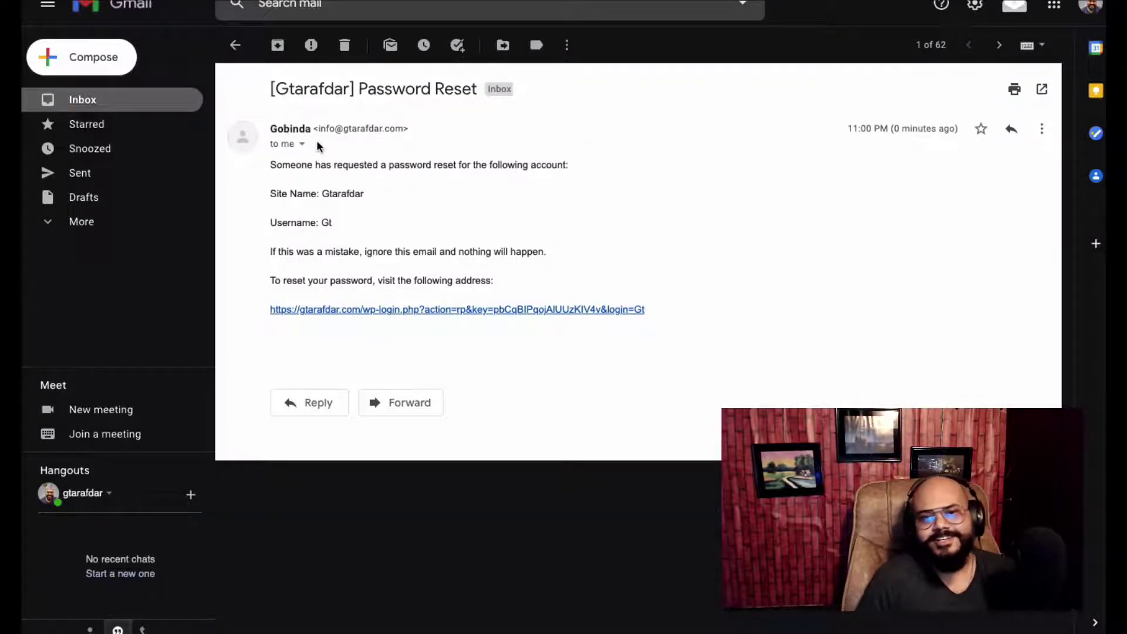
mouse_move(284, 130)
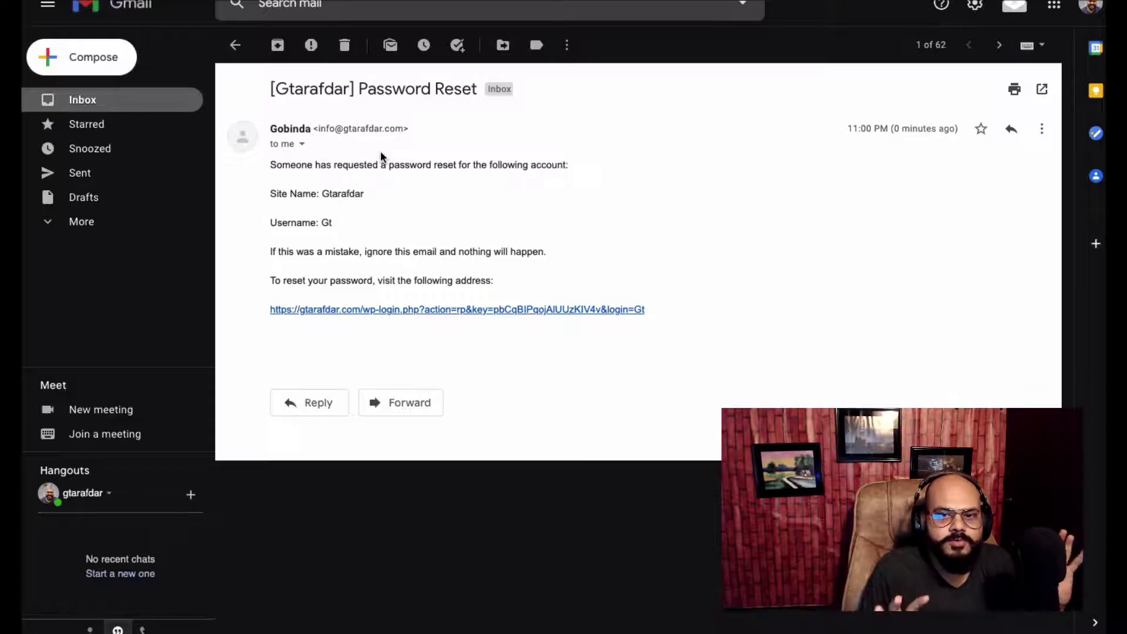
click(158, 101)
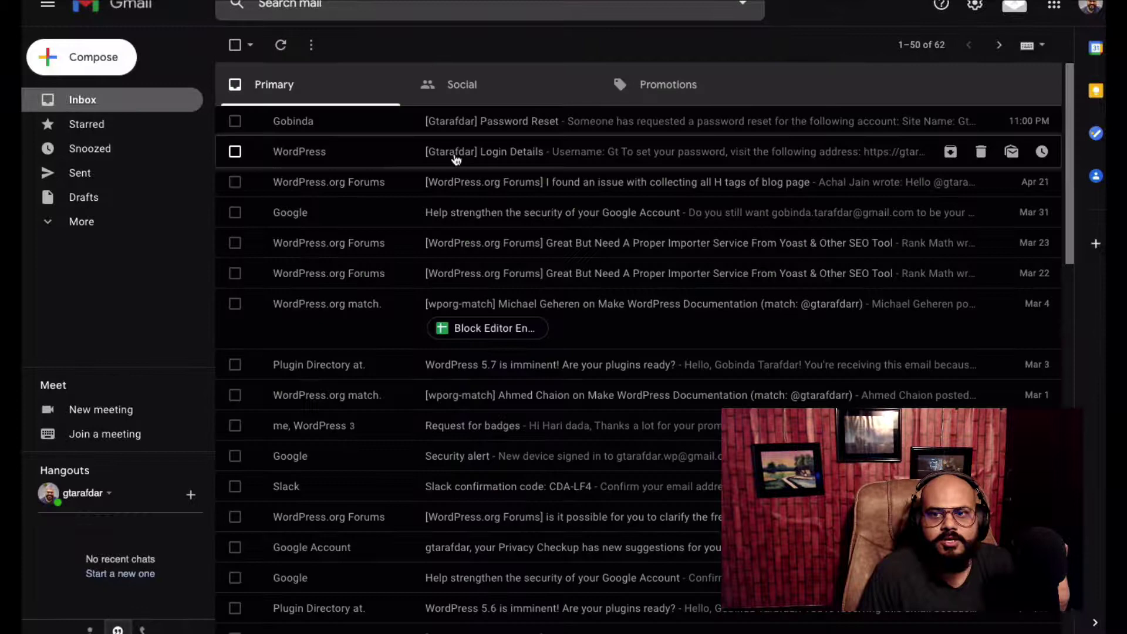
click(455, 159)
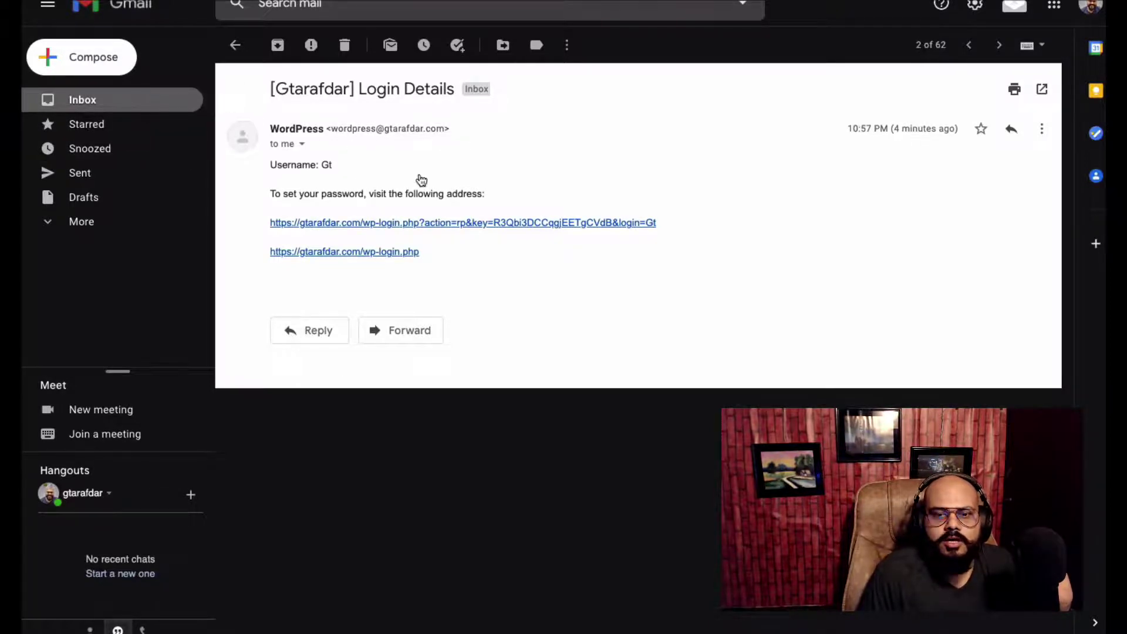
key(u)
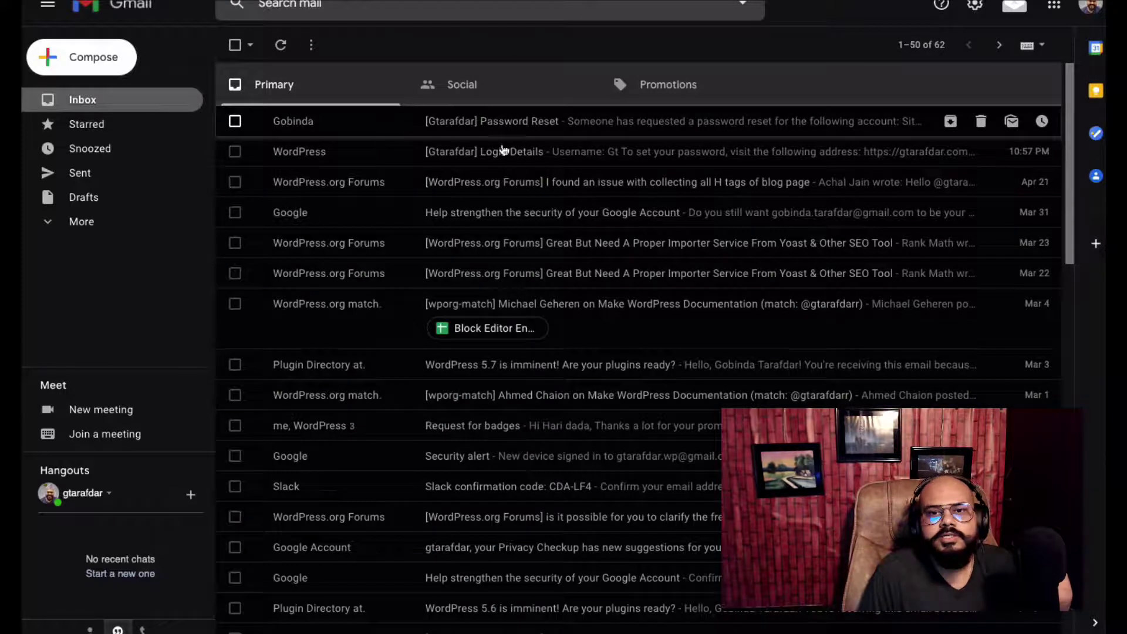
click(400, 124)
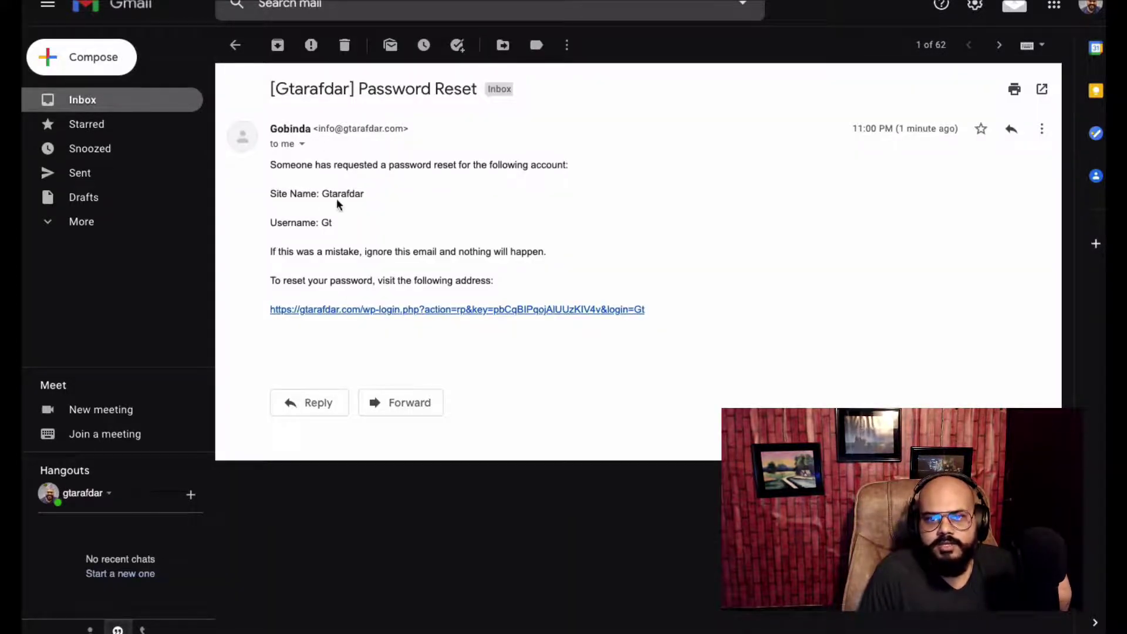
drag(302, 230, 442, 213)
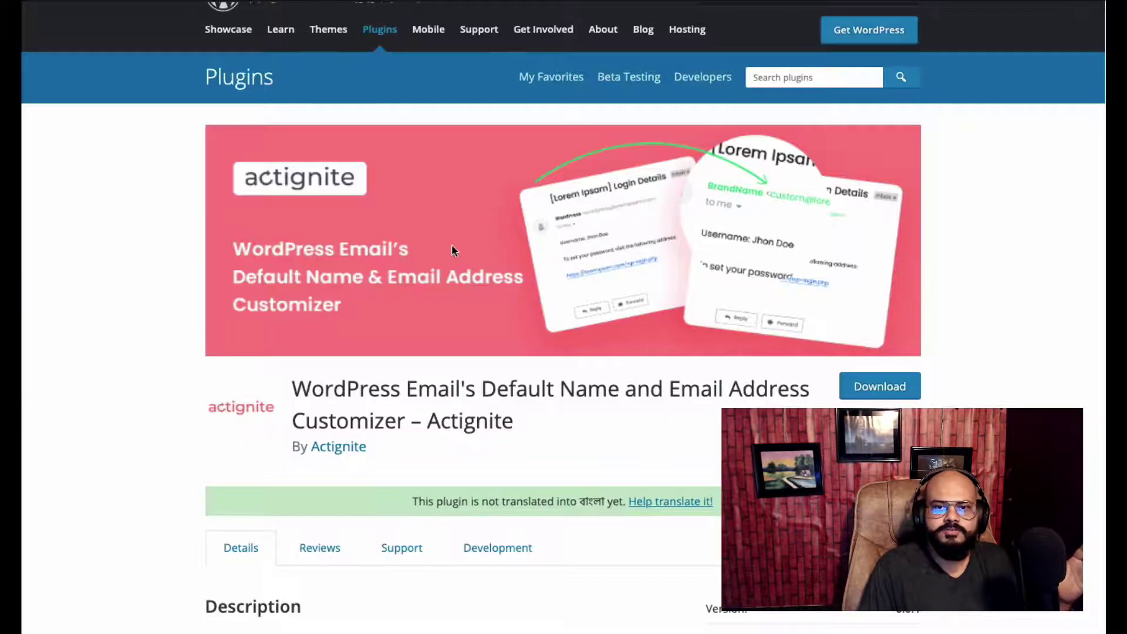
Scroll through the Actignite plugin's description and features on WordPress.org
scroll(452, 244, up, 1)
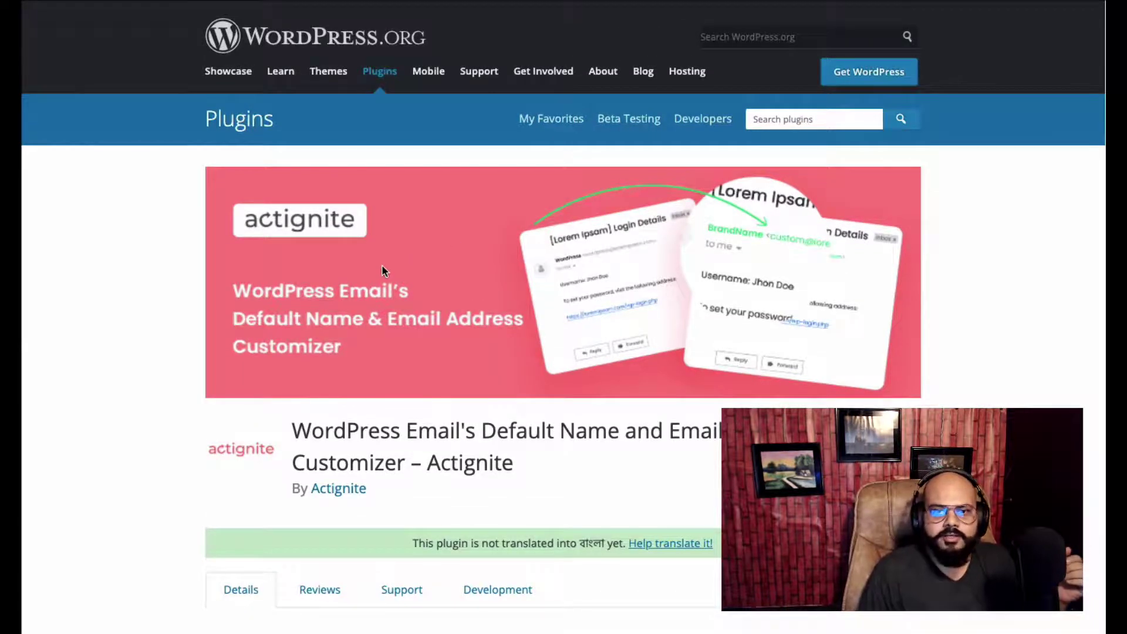
scroll(382, 270, down, 4)
scroll(381, 271, down, 8)
scroll(376, 301, down, 4)
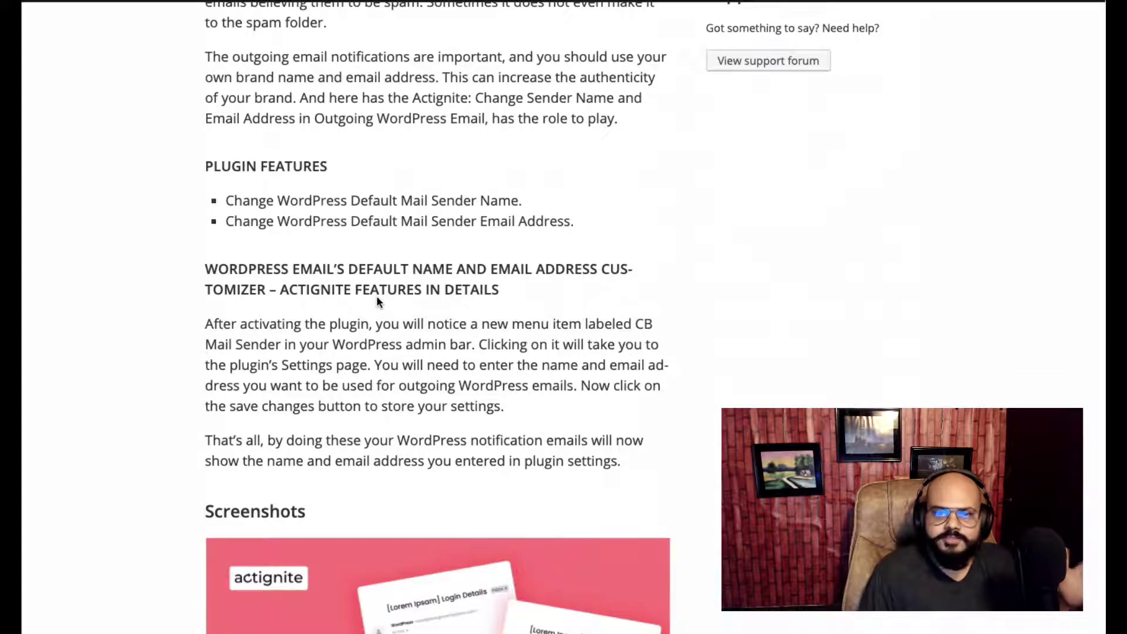
scroll(376, 295, up, 15)
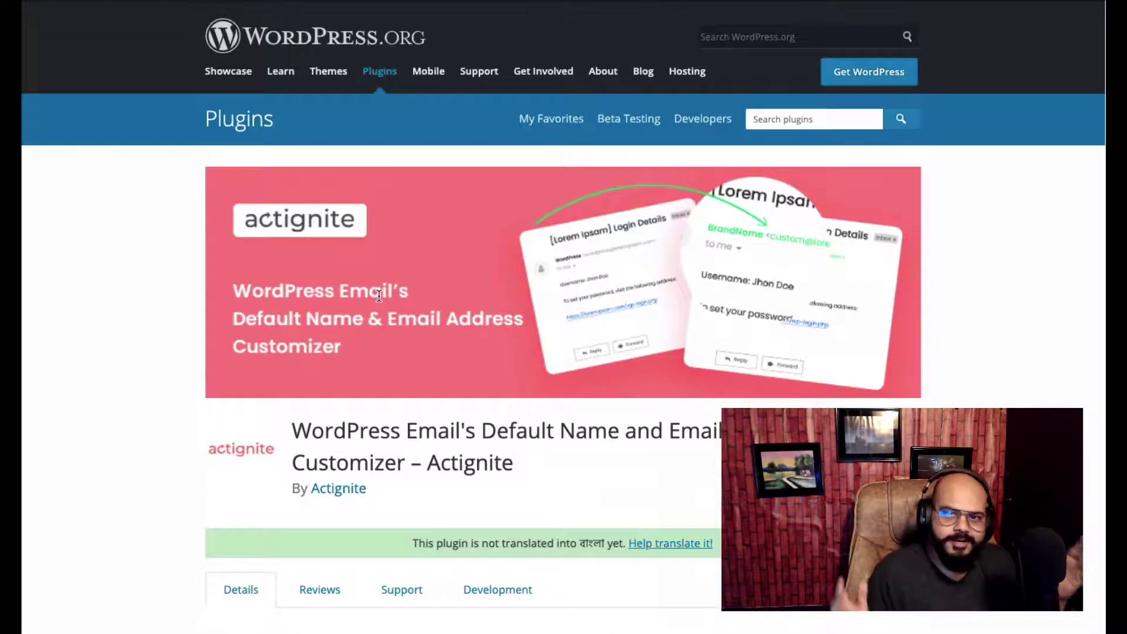